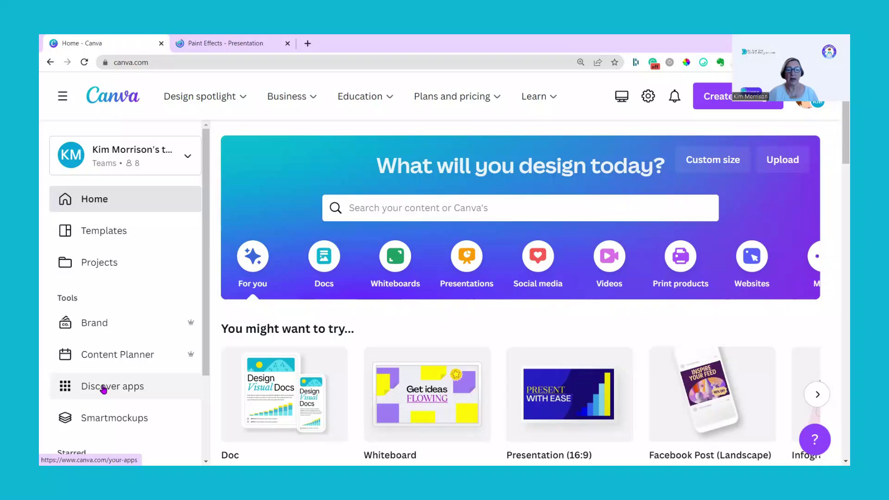
Filter the Apps directory to show the photo-editing apps.
{"action": "left_click", "coordinate": [103, 390]}
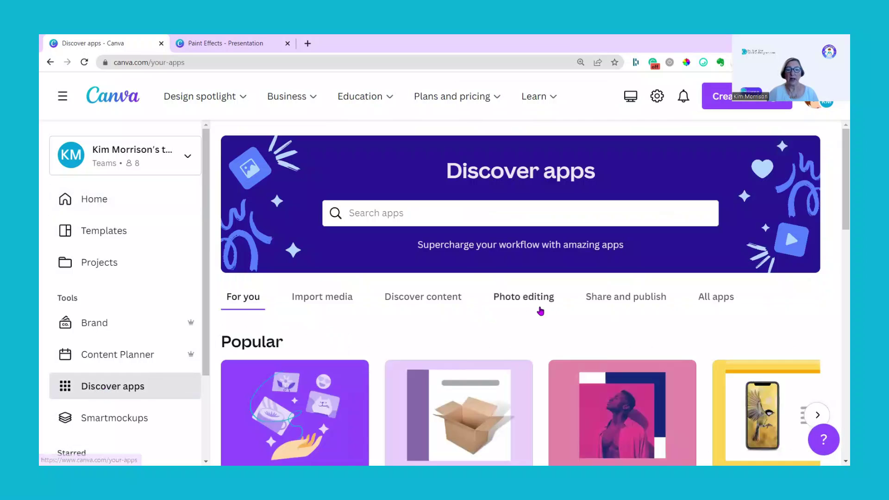
{"action": "left_click", "coordinate": [523, 300]}
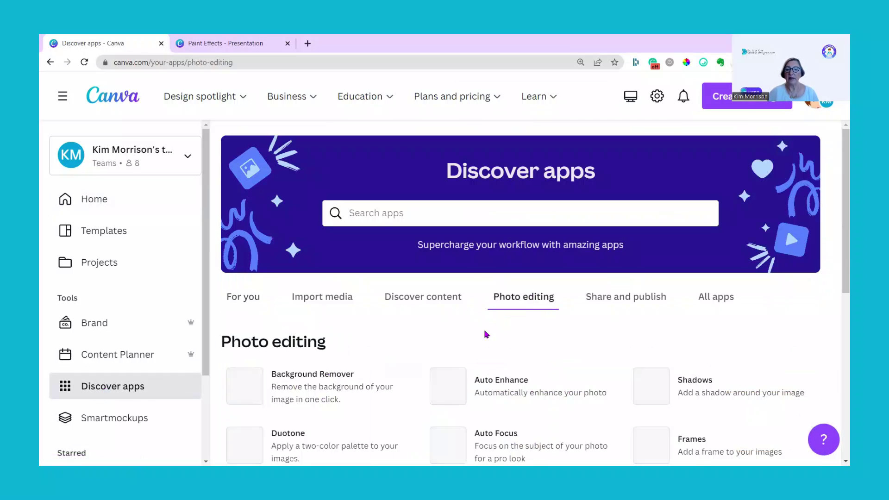
{"action": "scroll", "coordinate": [558, 330], "scroll_direction": "down", "scroll_amount": 5}
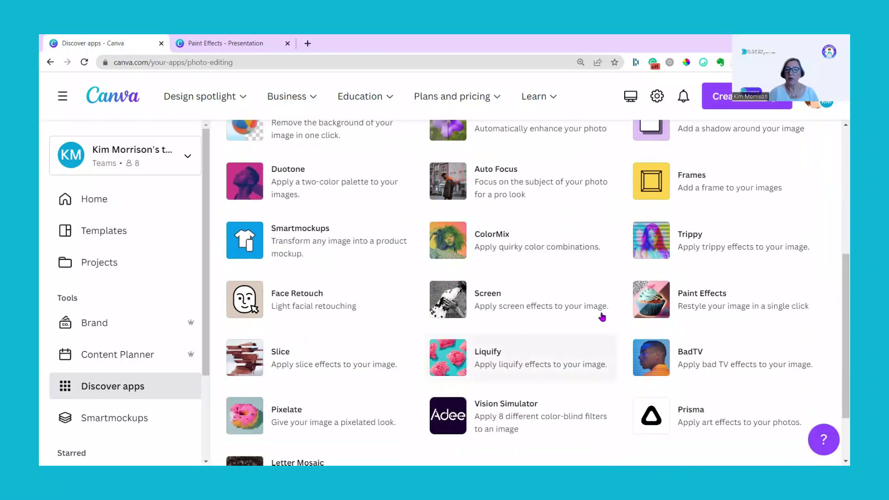
Browse the Paint Effects app details and example images, then close the details.
{"action": "left_click", "coordinate": [706, 300]}
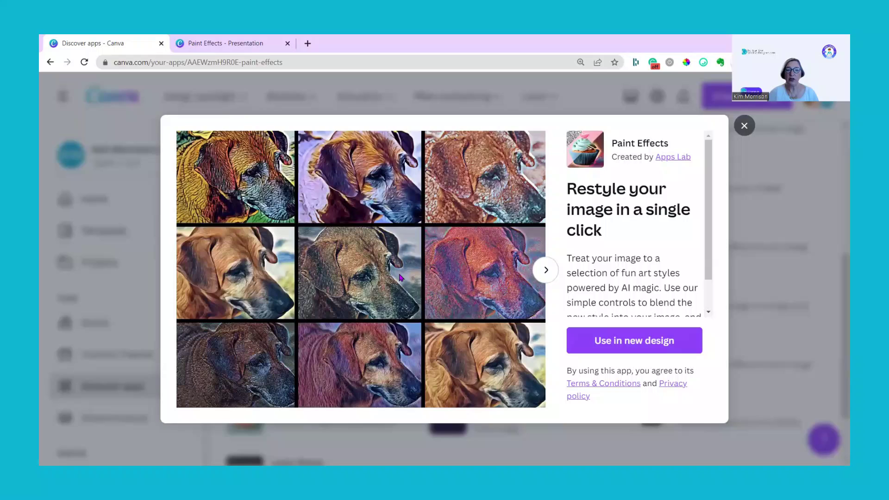
{"action": "left_click", "coordinate": [548, 272]}
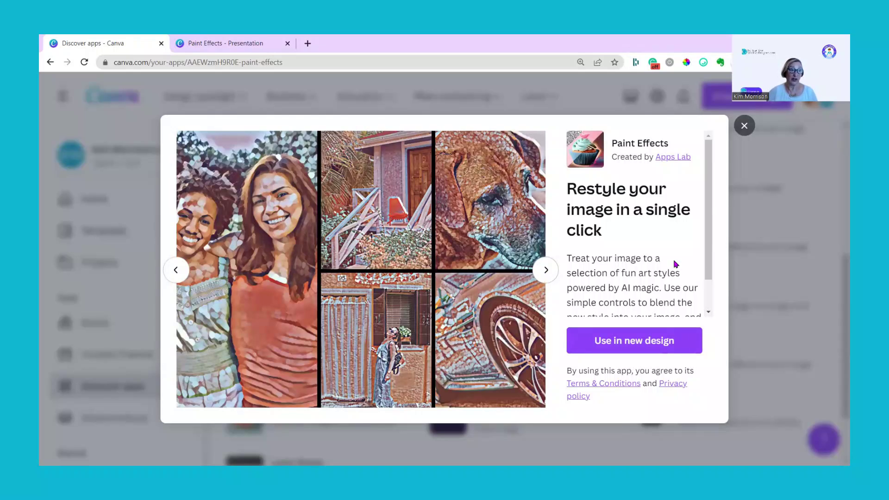
{"action": "scroll", "coordinate": [638, 269], "scroll_direction": "down", "scroll_amount": 1}
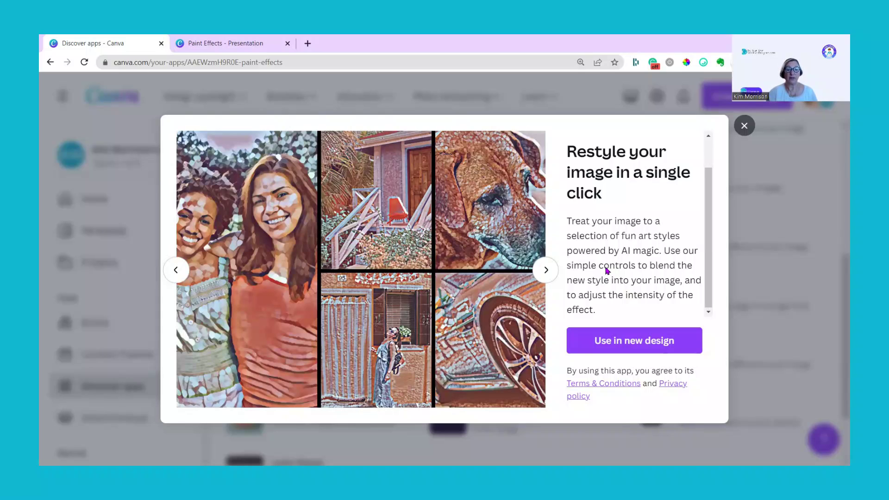
{"action": "left_click", "coordinate": [622, 344]}
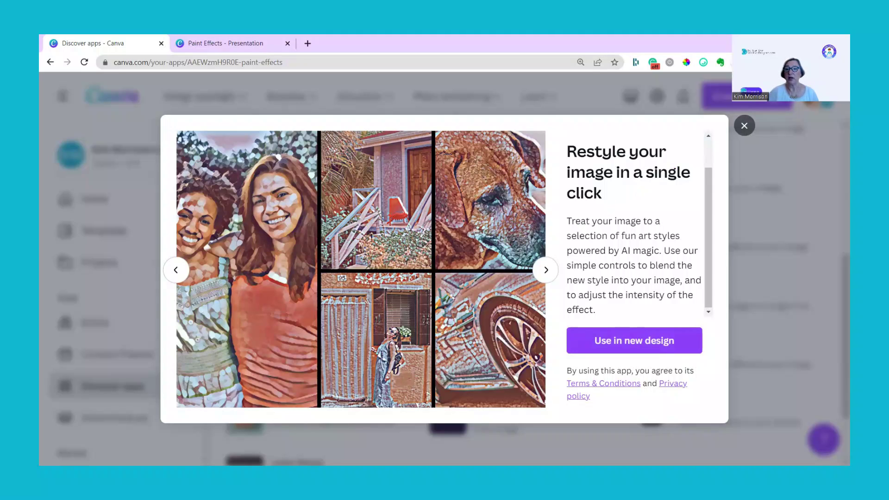
{"action": "left_click", "coordinate": [744, 126]}
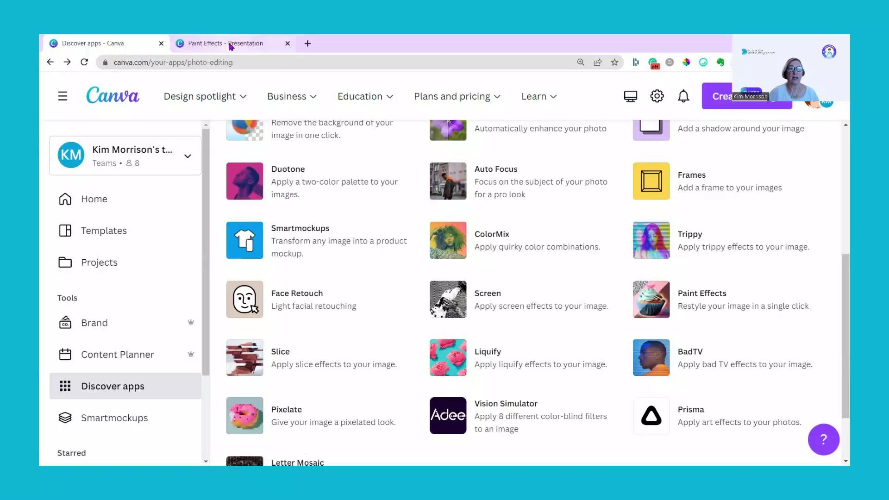
In the Paint Effects presentation, select the beach photo and show all Paint Effects styles.
{"action": "key", "text": "ctrl+Tab"}
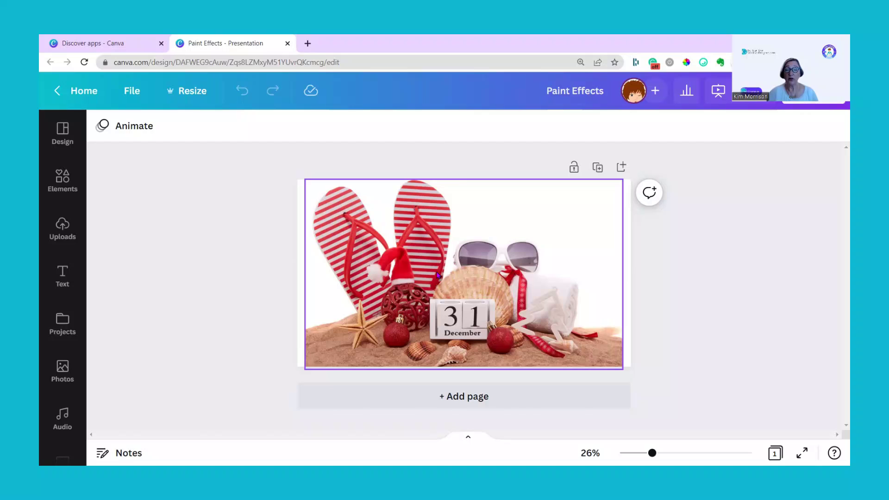
{"action": "left_click", "coordinate": [438, 276]}
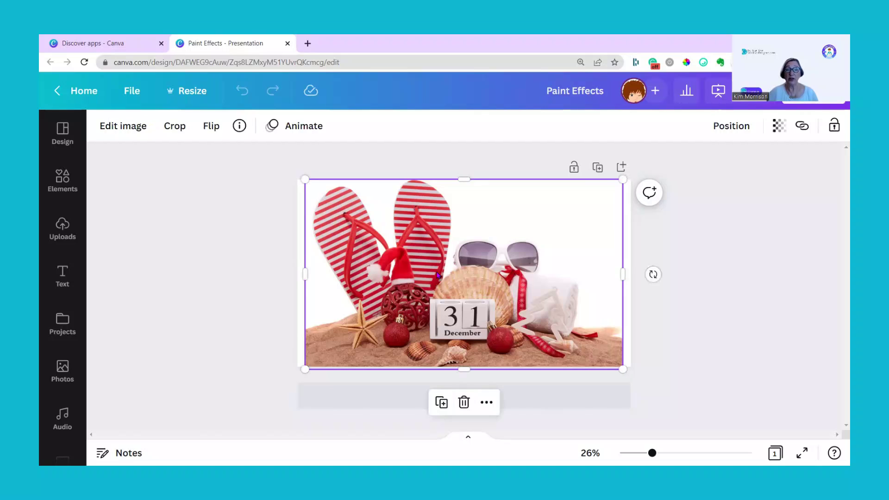
{"action": "left_click", "coordinate": [117, 126]}
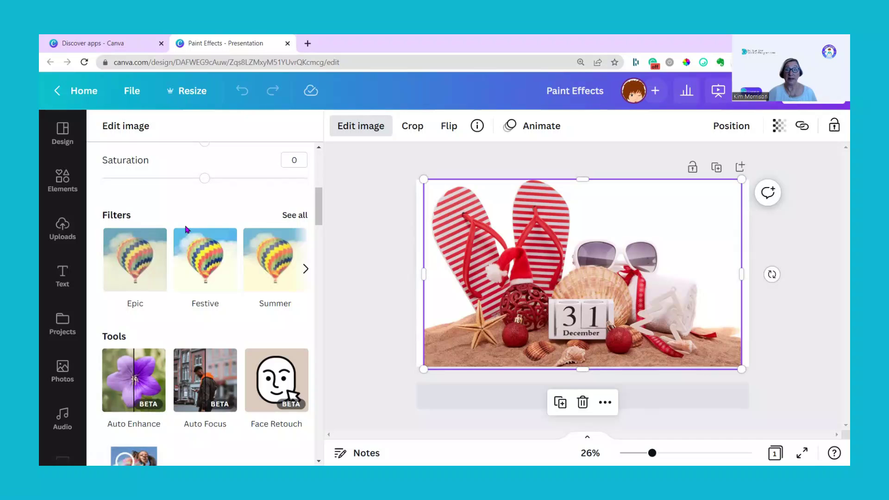
{"action": "scroll", "coordinate": [185, 233], "scroll_direction": "down", "scroll_amount": 15}
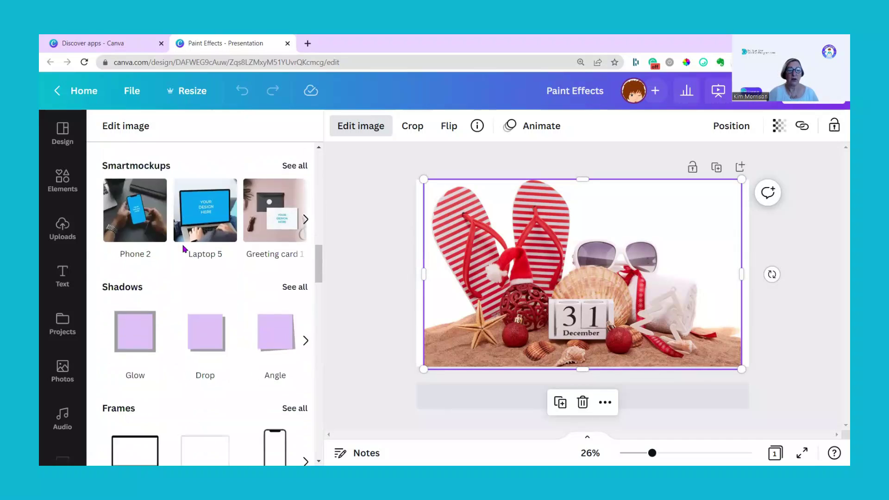
{"action": "scroll", "coordinate": [180, 257], "scroll_direction": "down", "scroll_amount": 5}
{"action": "scroll", "coordinate": [180, 257], "scroll_direction": "down", "scroll_amount": 1}
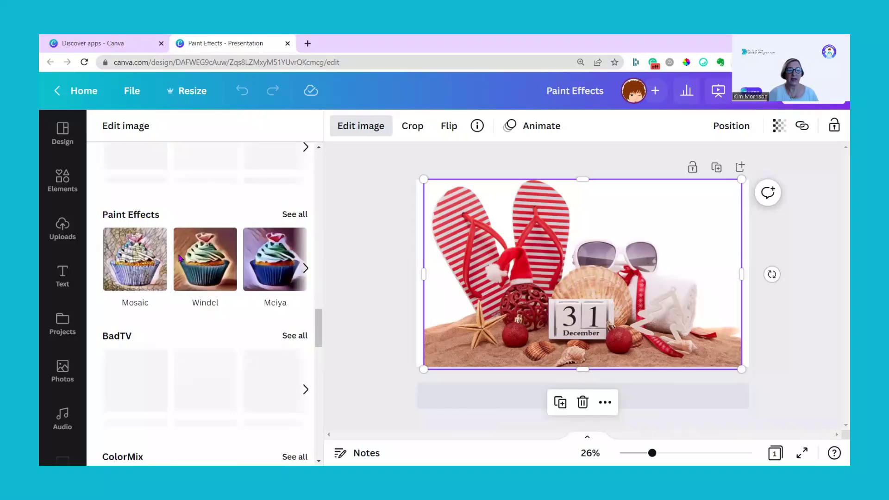
{"action": "scroll", "coordinate": [299, 277], "scroll_direction": "up", "scroll_amount": 1}
{"action": "left_click", "coordinate": [294, 265]}
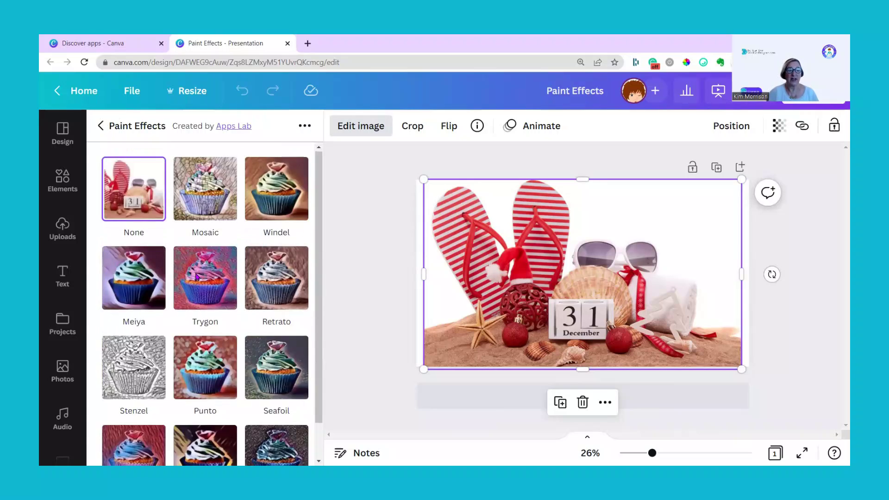
Preview the Mosaic style on the beach photo.
{"action": "scroll", "coordinate": [239, 278], "scroll_direction": "down", "scroll_amount": 1}
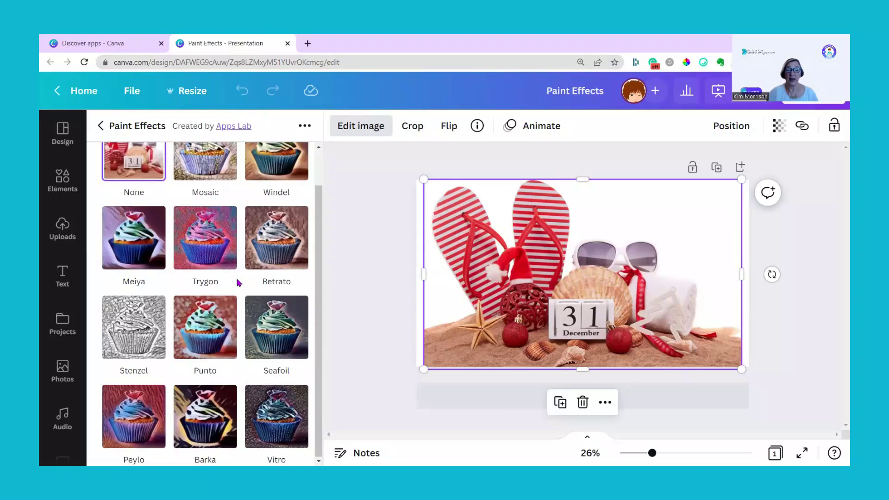
{"action": "scroll", "coordinate": [225, 289], "scroll_direction": "up", "scroll_amount": 1}
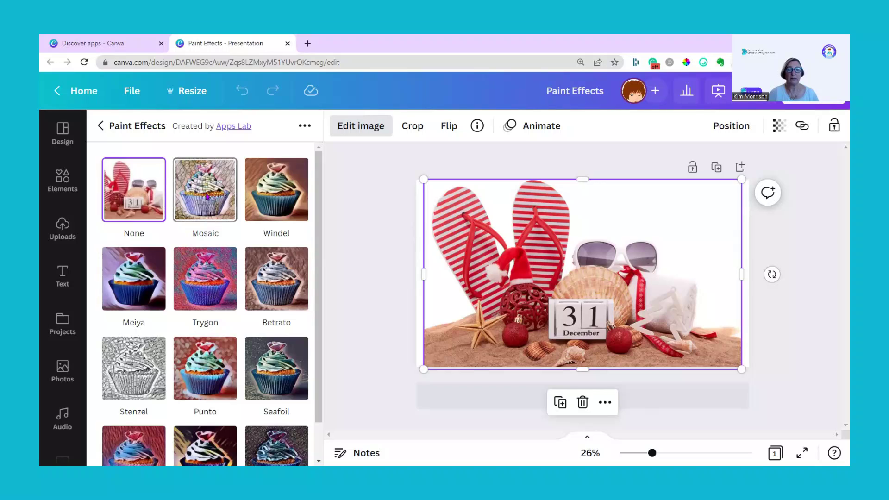
{"action": "left_click", "coordinate": [207, 197]}
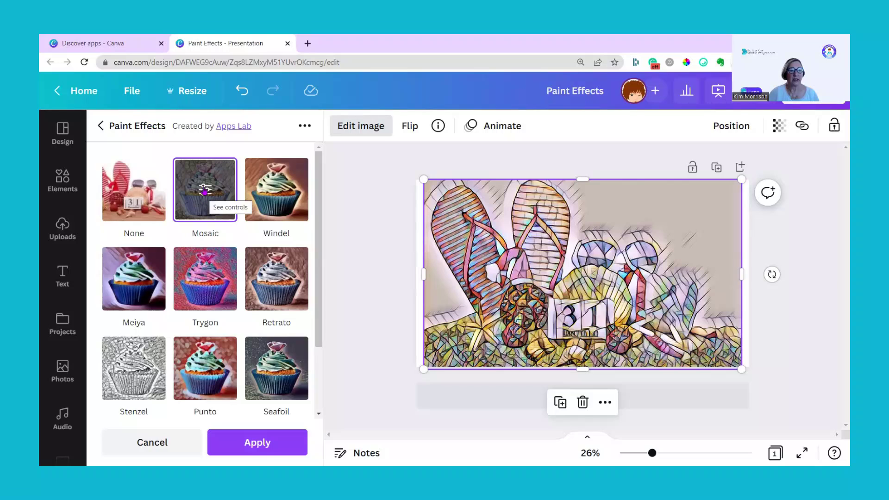
Set the Mosaic intensity to about 0.46, then try its Low and High strengths.
{"action": "left_click", "coordinate": [204, 190]}
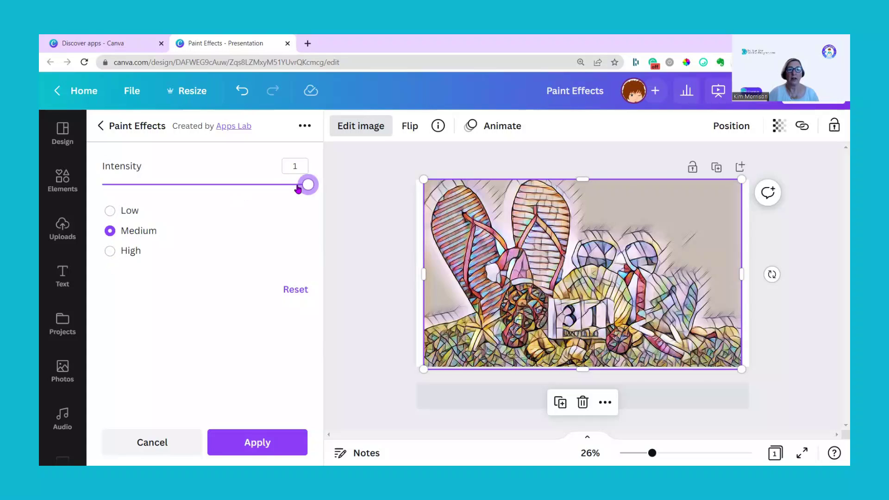
{"action": "mouse_move", "coordinate": [298, 188]}
{"action": "left_mouse_down"}
{"action": "mouse_move", "coordinate": [140, 188]}
{"action": "mouse_move", "coordinate": [339, 195]}
{"action": "left_mouse_up"}
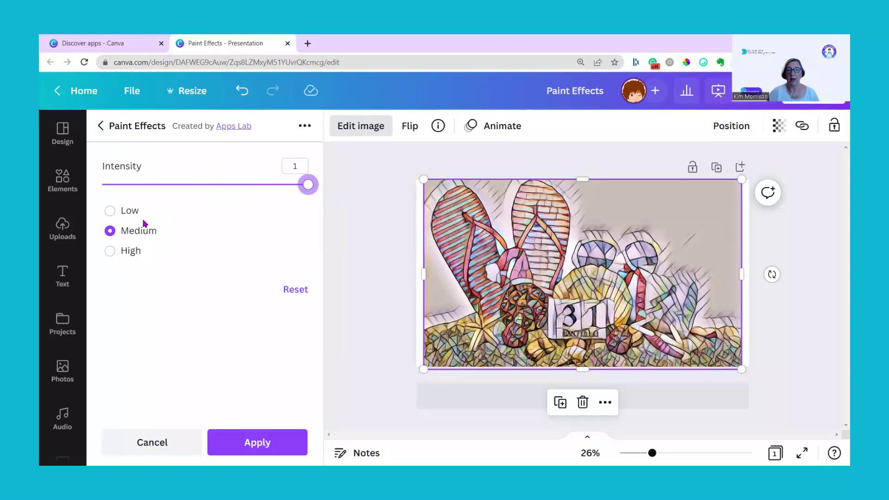
{"action": "left_click", "coordinate": [110, 213]}
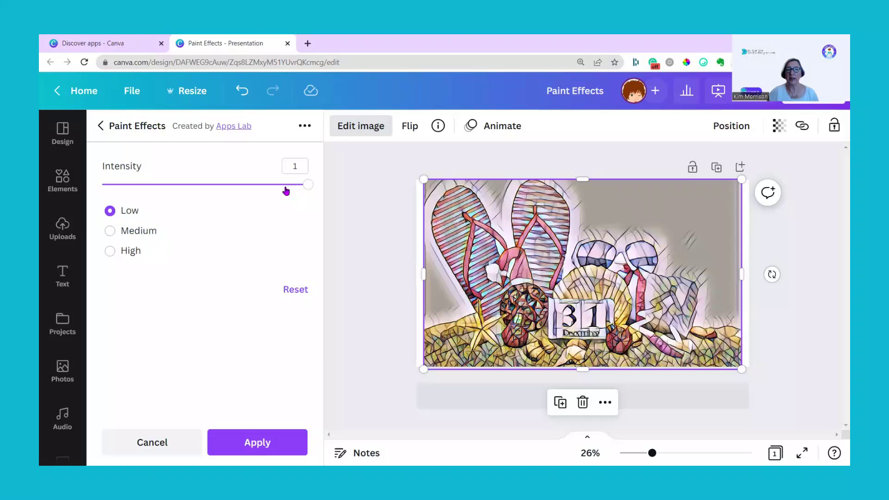
{"action": "left_click", "coordinate": [109, 251]}
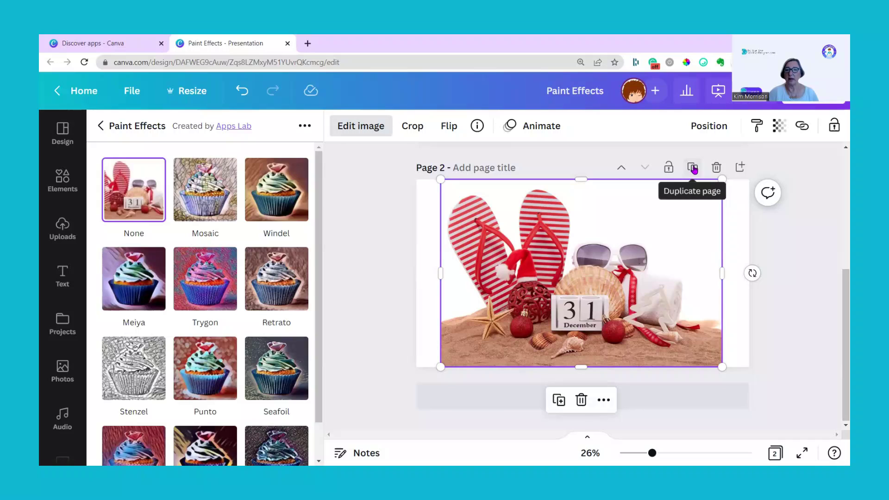
Duplicate the unstyled photo page repeatedly until the presentation has 11 pages.
{"action": "left_click", "coordinate": [693, 168]}
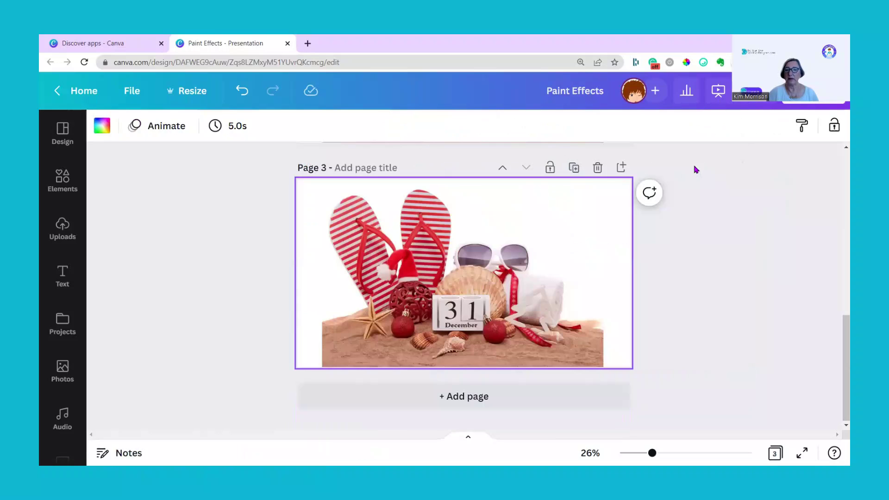
{"action": "left_click", "coordinate": [574, 169]}
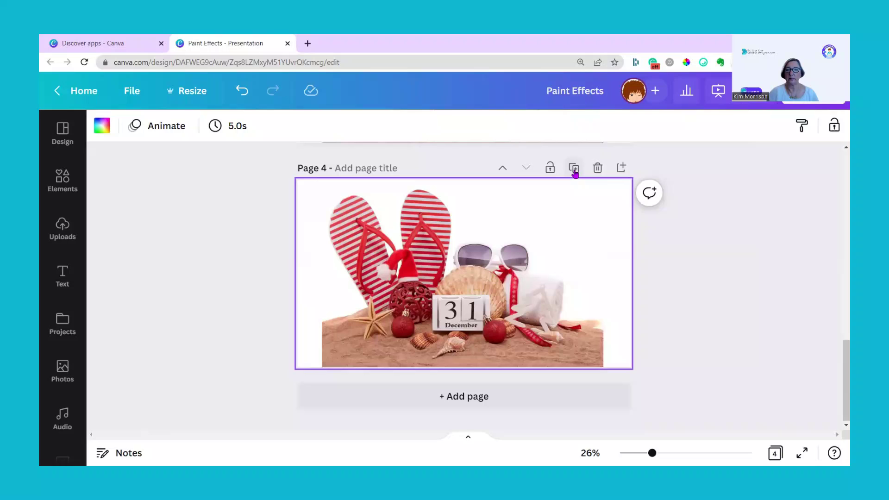
{"action": "left_click", "coordinate": [573, 169]}
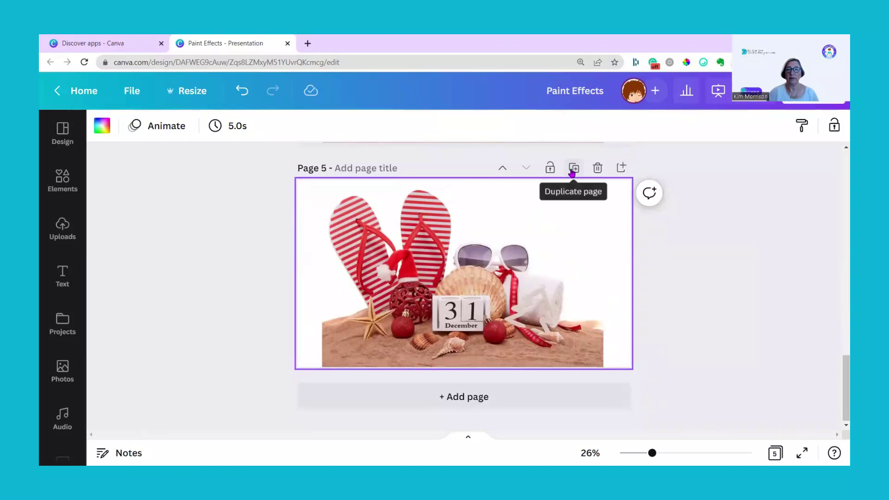
{"action": "left_click", "coordinate": [573, 170]}
{"action": "left_click", "coordinate": [574, 170]}
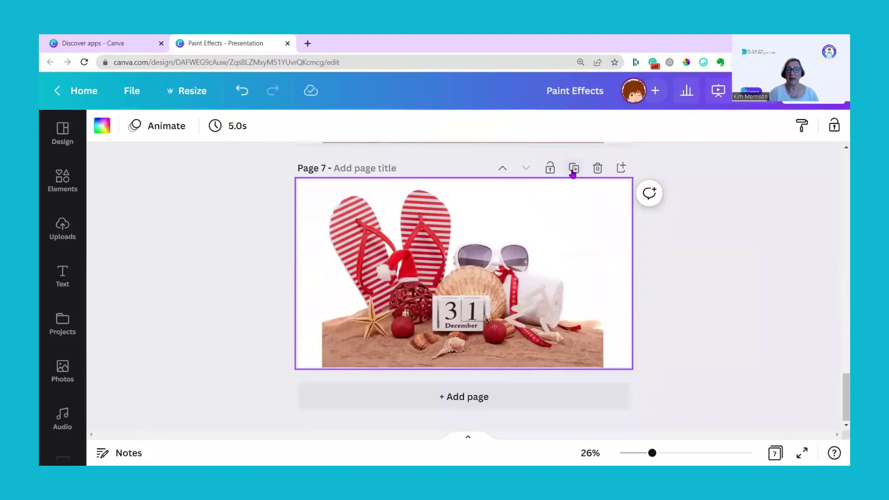
{"action": "left_click", "coordinate": [574, 169]}
{"action": "left_click", "coordinate": [573, 169]}
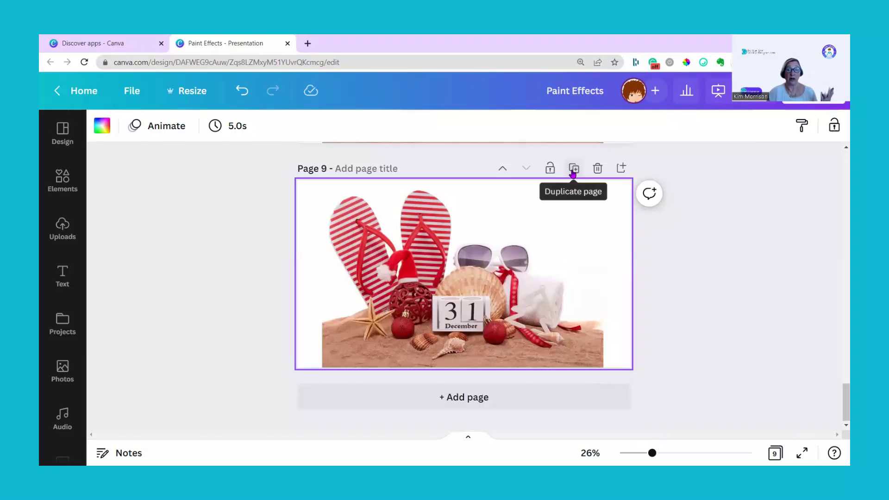
{"action": "left_click", "coordinate": [573, 170]}
{"action": "left_click", "coordinate": [574, 170]}
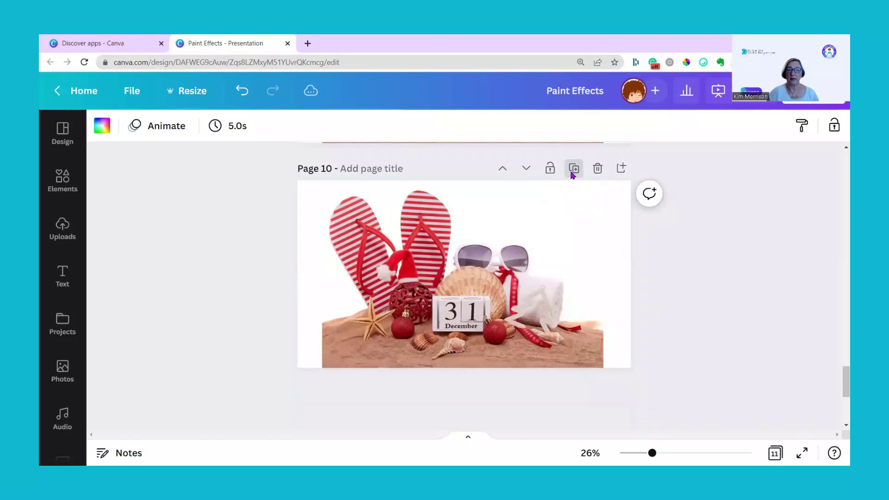
Apply the Windel paint effect to the Page 2 photo.
{"action": "scroll", "coordinate": [708, 277], "scroll_direction": "up", "scroll_amount": 5}
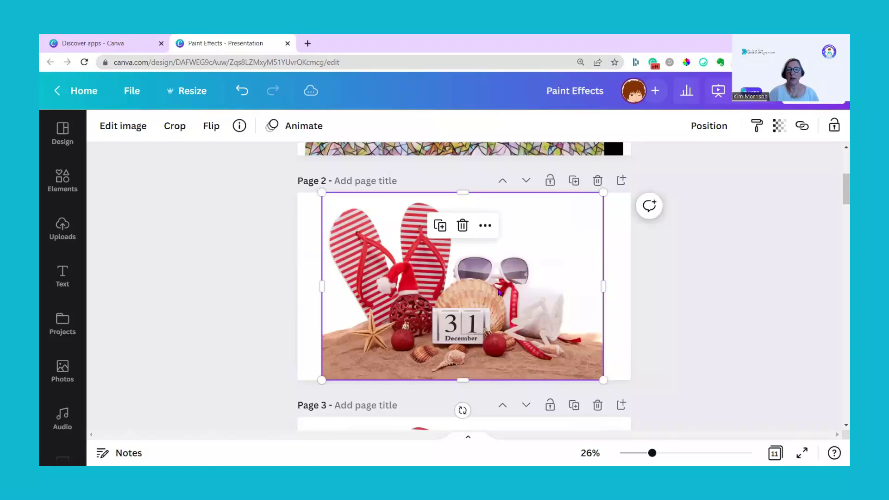
{"action": "left_click", "coordinate": [125, 126]}
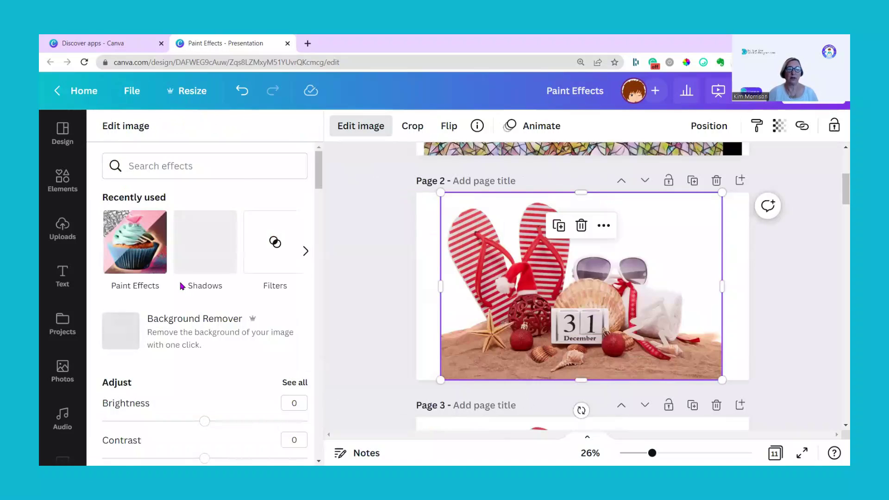
{"action": "scroll", "coordinate": [185, 290], "scroll_direction": "down", "scroll_amount": 4}
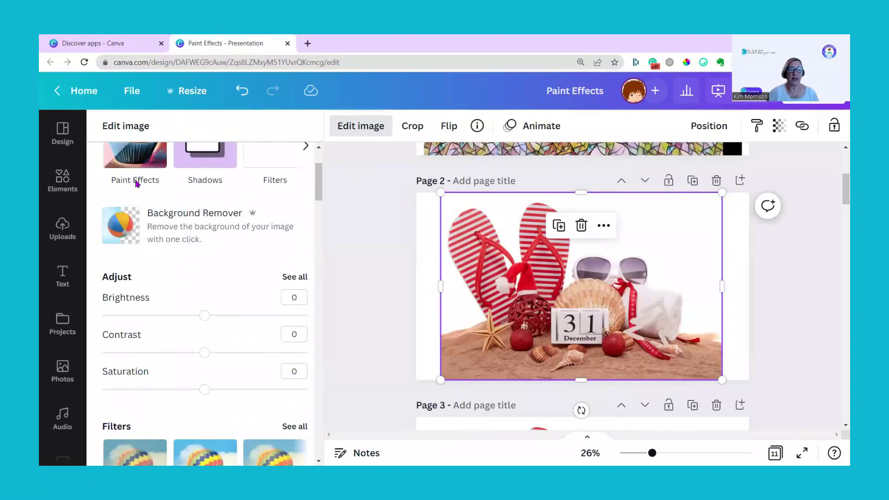
{"action": "scroll", "coordinate": [133, 277], "scroll_direction": "up", "scroll_amount": 4}
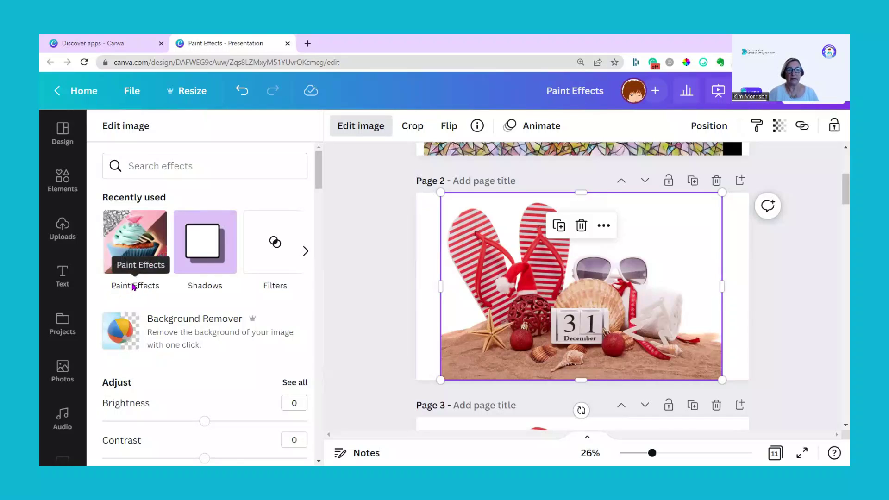
{"action": "left_click", "coordinate": [133, 286]}
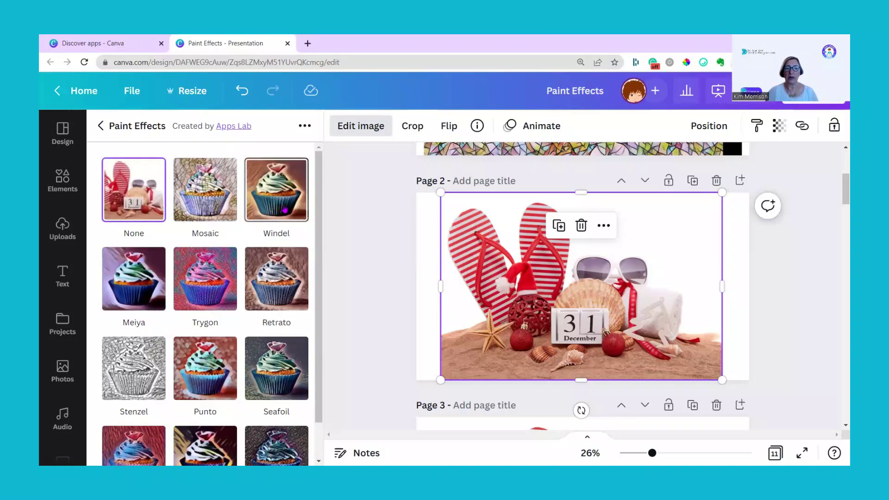
{"action": "left_click", "coordinate": [282, 207]}
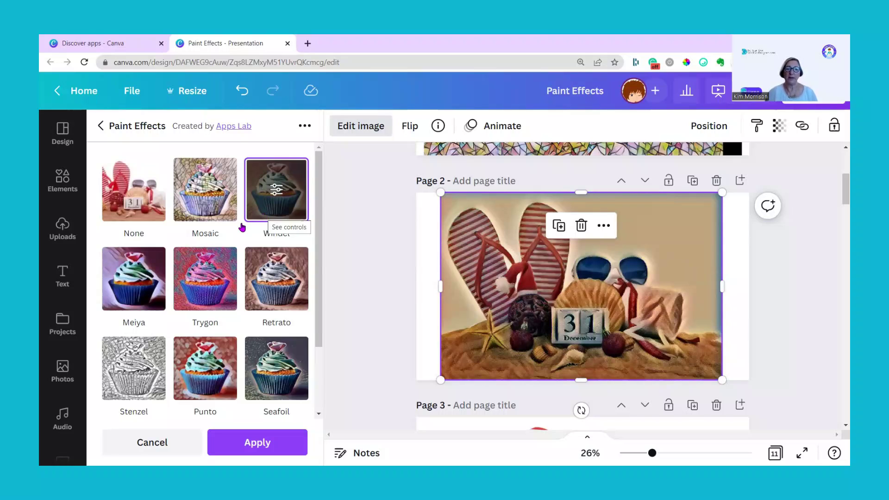
Apply the Meiya paint effect to the Page 3 photo.
{"action": "scroll", "coordinate": [387, 298], "scroll_direction": "down", "scroll_amount": 5}
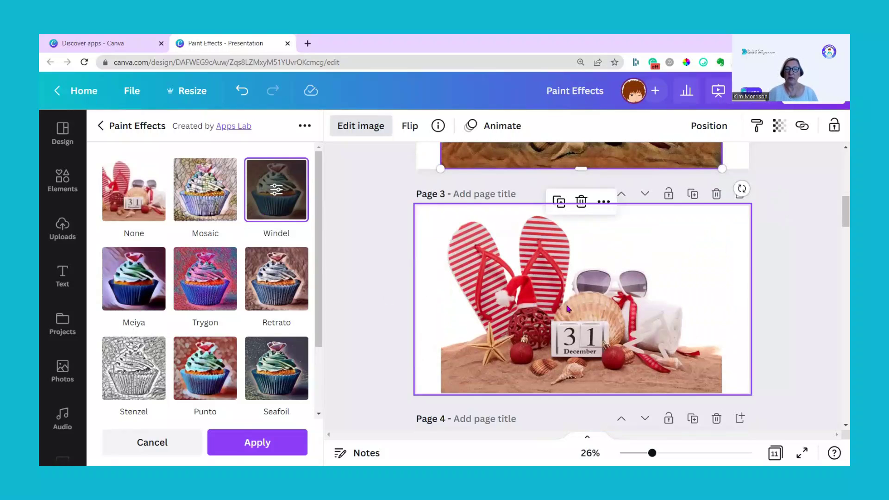
{"action": "left_click", "coordinate": [580, 306]}
{"action": "left_click", "coordinate": [129, 291]}
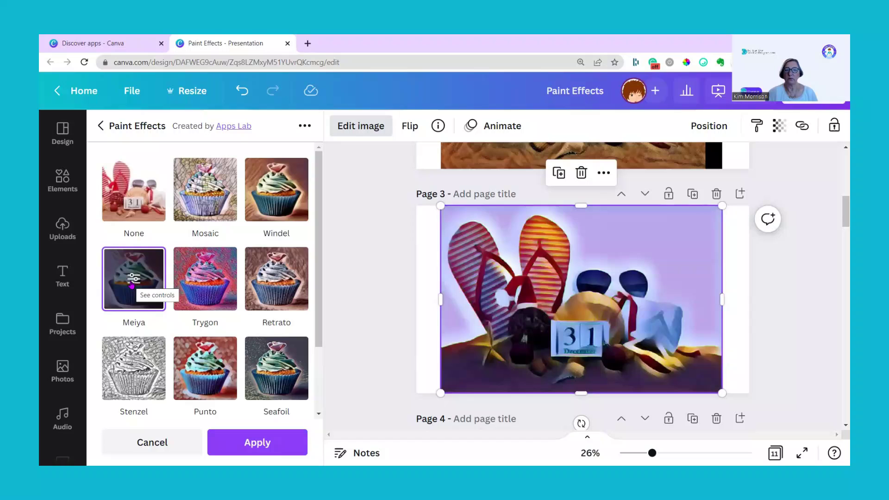
Apply the Trygon paint effect to the Page 4 photo.
{"action": "scroll", "coordinate": [389, 312], "scroll_direction": "down", "scroll_amount": 5}
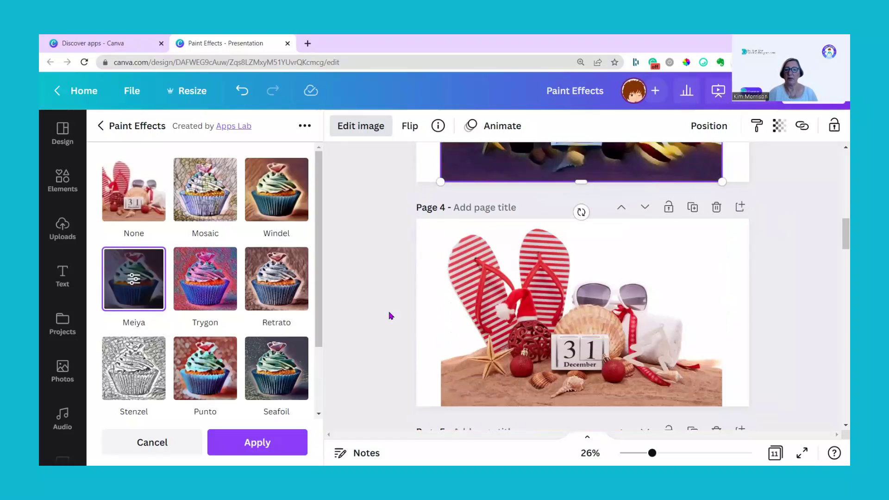
{"action": "left_click", "coordinate": [378, 295]}
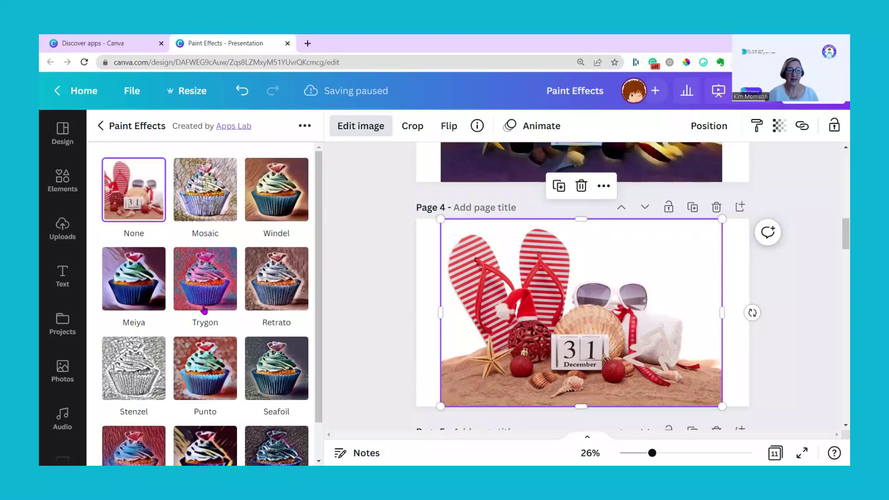
{"action": "left_click", "coordinate": [211, 289]}
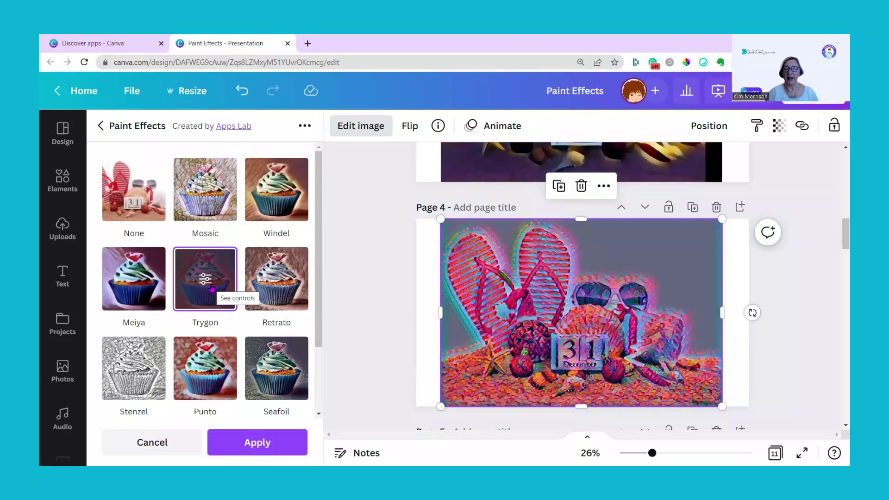
{"action": "scroll", "coordinate": [213, 377], "scroll_direction": "down", "scroll_amount": 2}
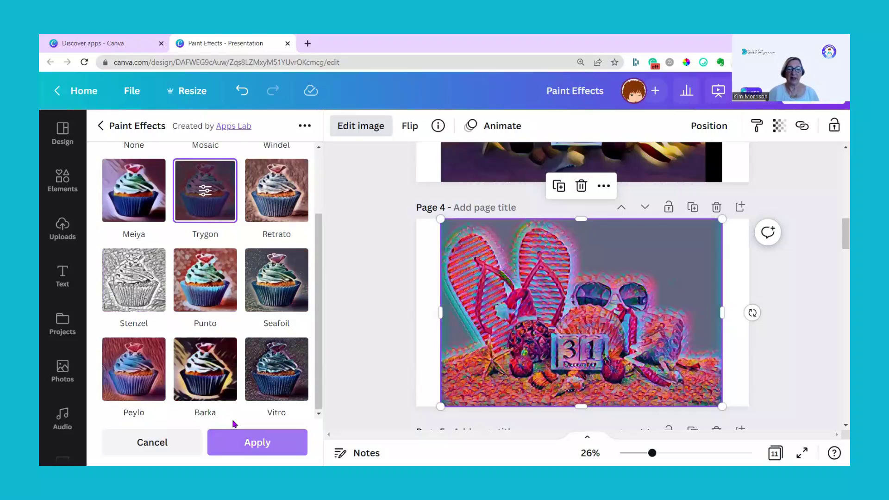
{"action": "left_click", "coordinate": [257, 442]}
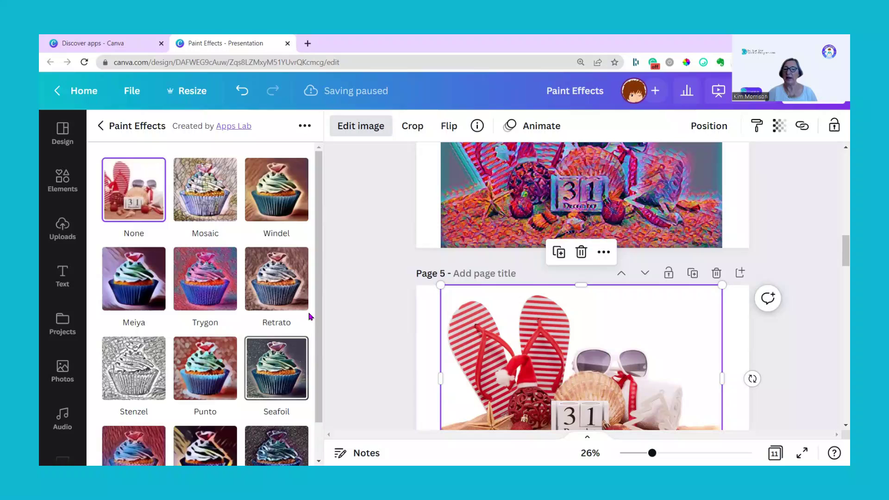
Apply the Retrato paint effect to the Page 5 photo.
{"action": "left_click", "coordinate": [282, 287]}
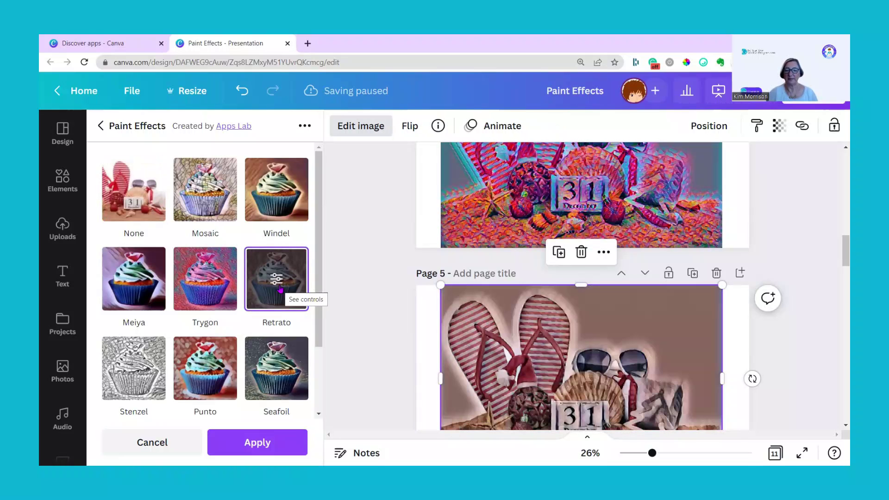
{"action": "scroll", "coordinate": [252, 409], "scroll_direction": "down", "scroll_amount": 2}
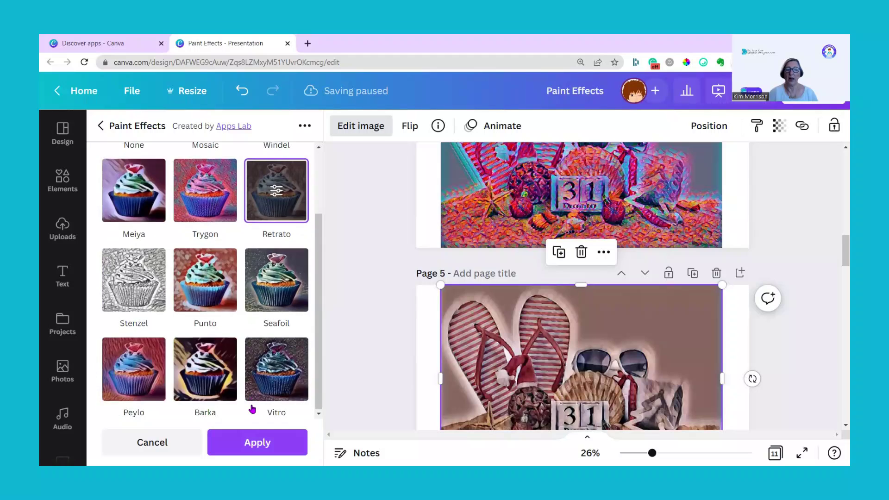
{"action": "key", "text": "Return"}
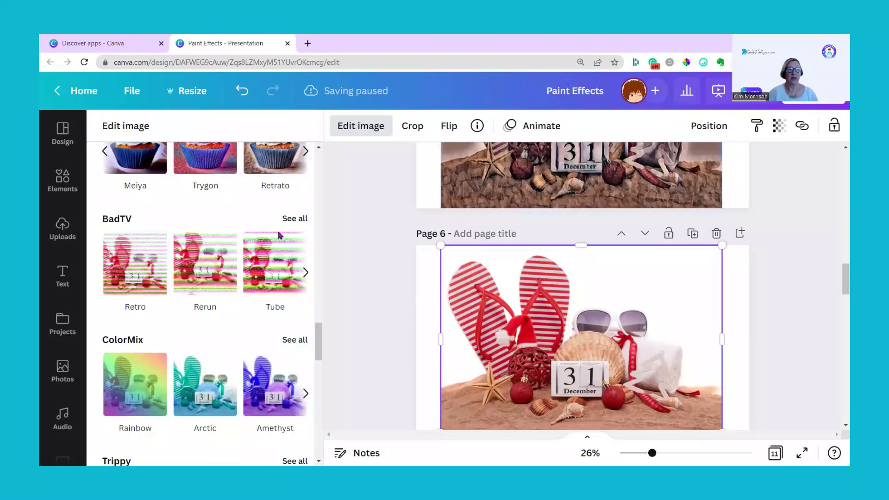
Apply Stenzel to the Page 6 photo and Punto to the Page 7 photo.
{"action": "left_click", "coordinate": [275, 158]}
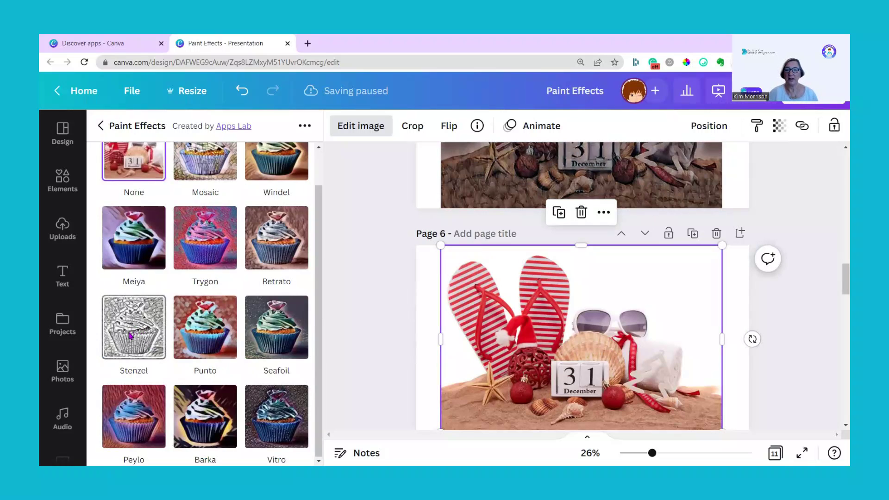
{"action": "left_click", "coordinate": [130, 336]}
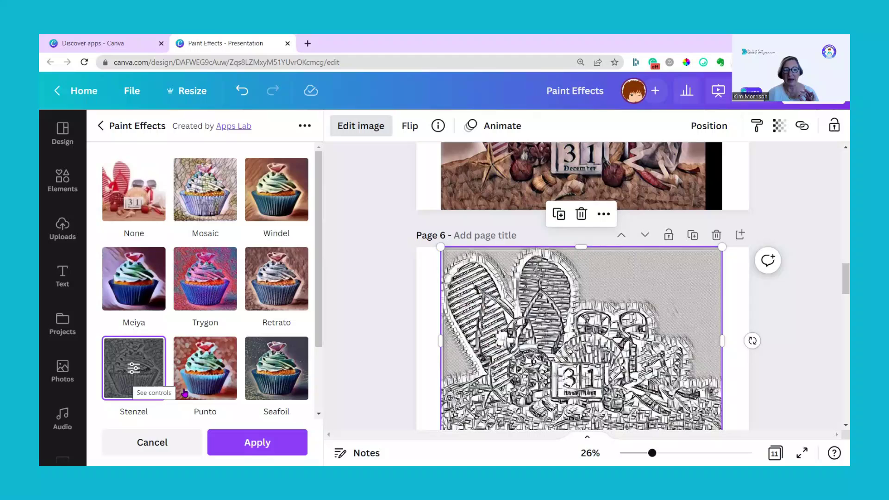
{"action": "scroll", "coordinate": [390, 372], "scroll_direction": "down", "scroll_amount": 5}
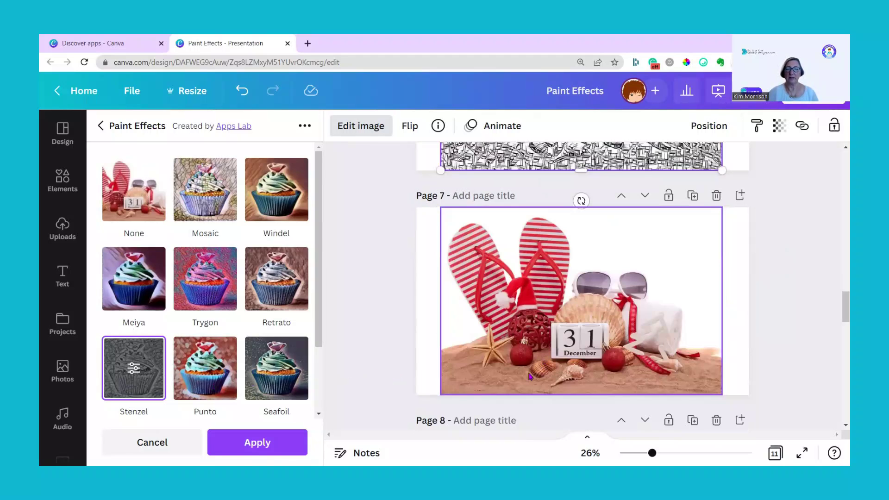
{"action": "left_click", "coordinate": [130, 276]}
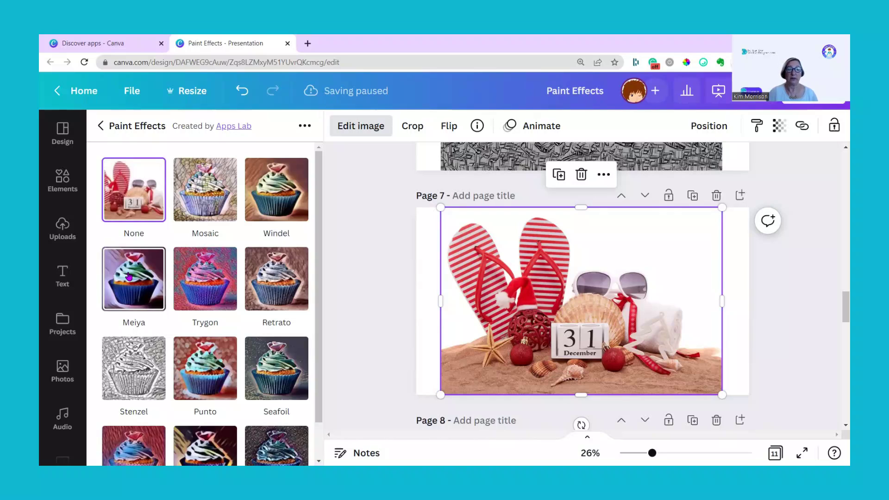
{"action": "scroll", "coordinate": [207, 337], "scroll_direction": "down", "scroll_amount": 1}
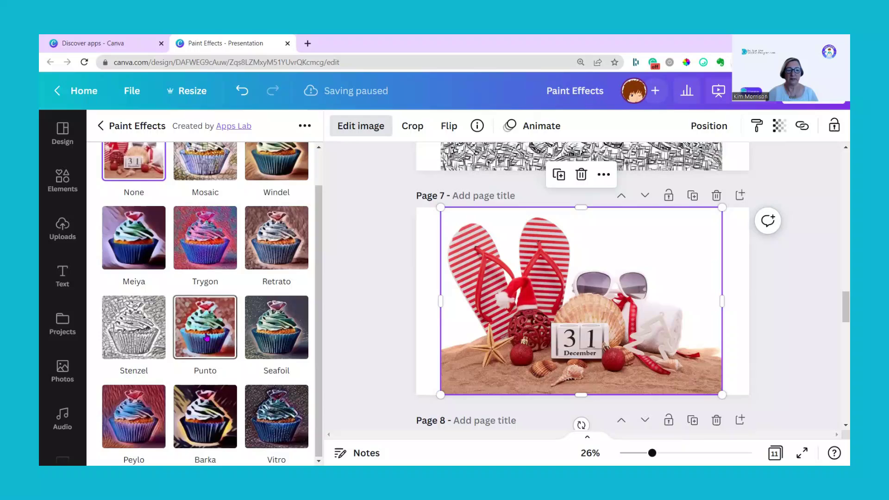
{"action": "left_click", "coordinate": [206, 337]}
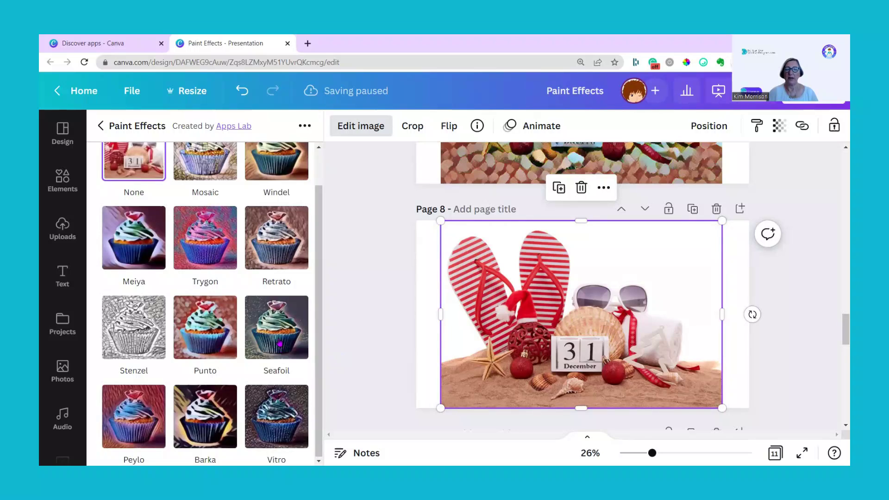
Apply Seafoil to the Page 8 beach photo, reopening Paint Effects to reapply it.
{"action": "left_click", "coordinate": [280, 343]}
{"action": "scroll", "coordinate": [356, 314], "scroll_direction": "up", "scroll_amount": 2}
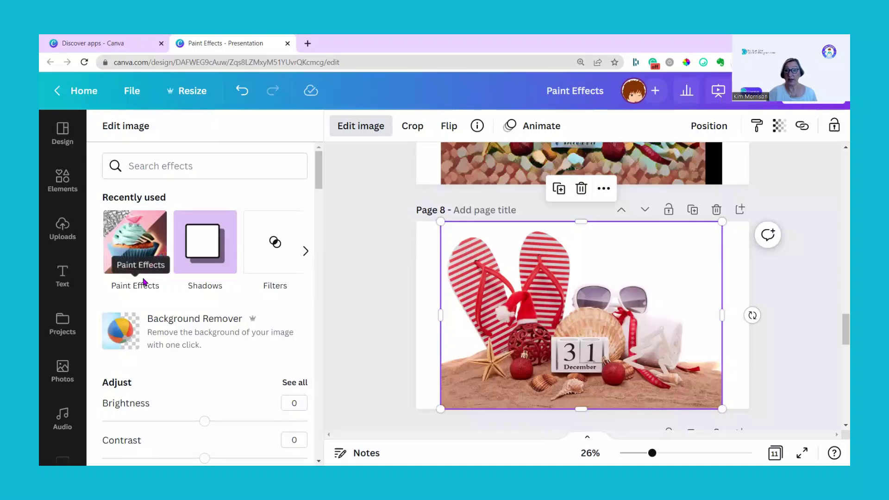
{"action": "left_click", "coordinate": [144, 252]}
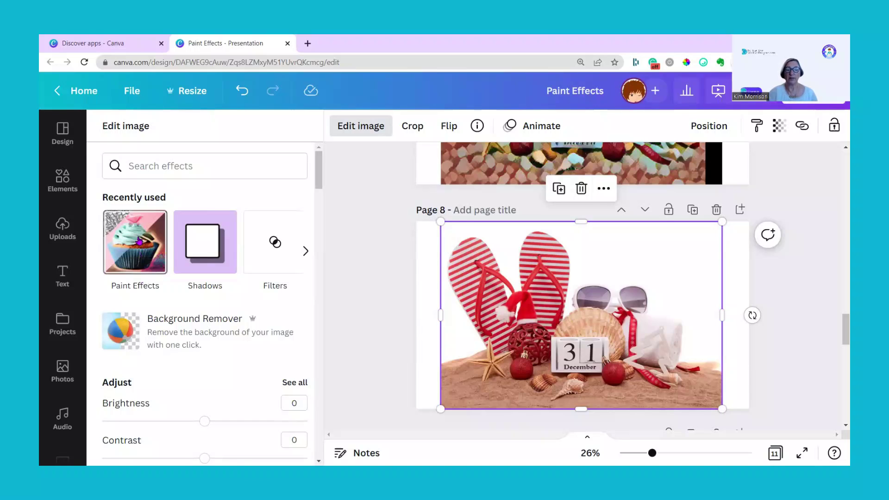
{"action": "scroll", "coordinate": [270, 337], "scroll_direction": "down", "scroll_amount": 1}
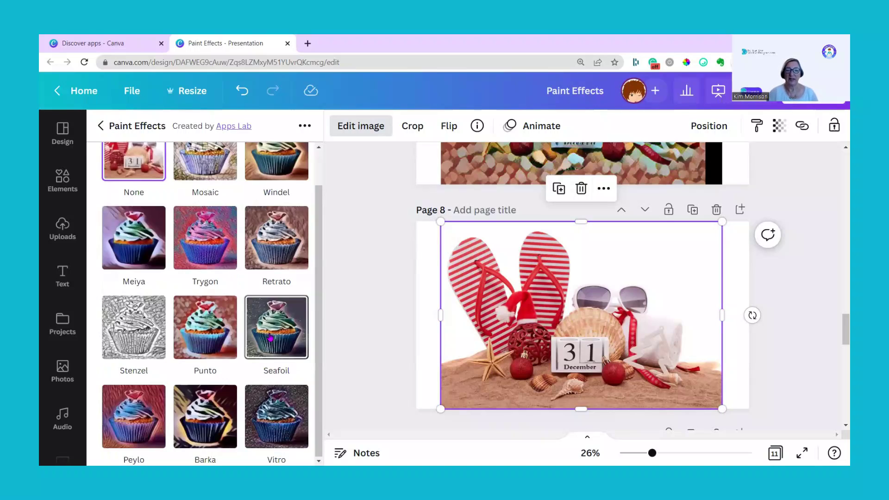
{"action": "left_click", "coordinate": [270, 337]}
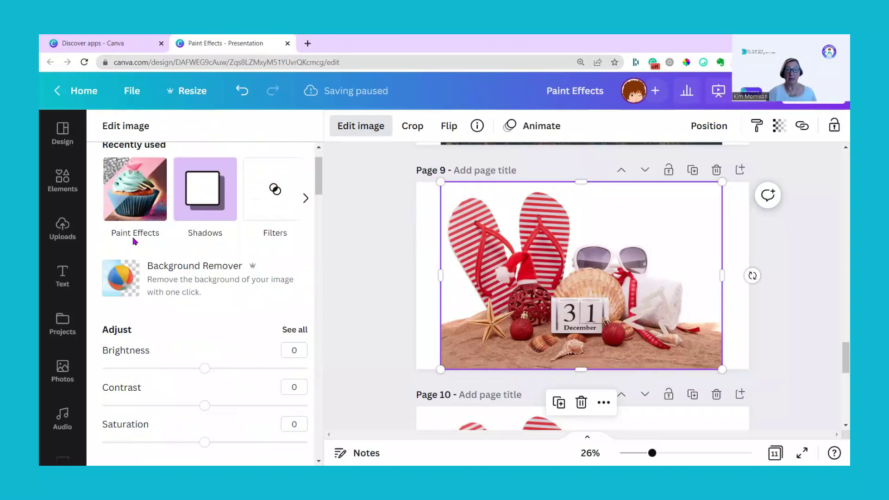
Apply Peylo to the Page 9 photo and Barka to the Page 10 photo.
{"action": "left_click", "coordinate": [124, 228]}
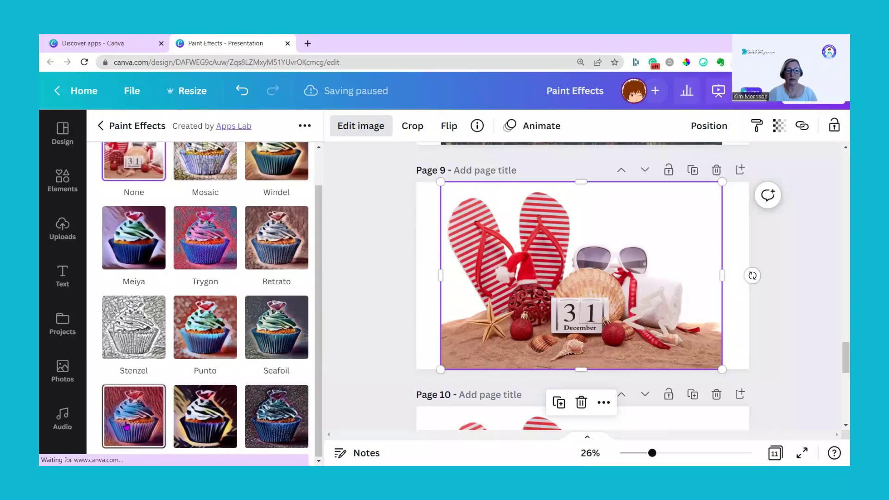
{"action": "left_click", "coordinate": [148, 409]}
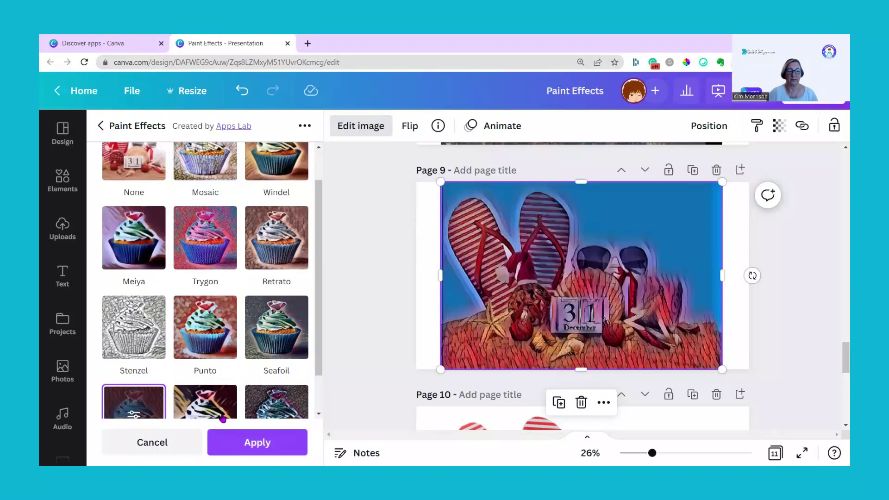
{"action": "left_click", "coordinate": [252, 442]}
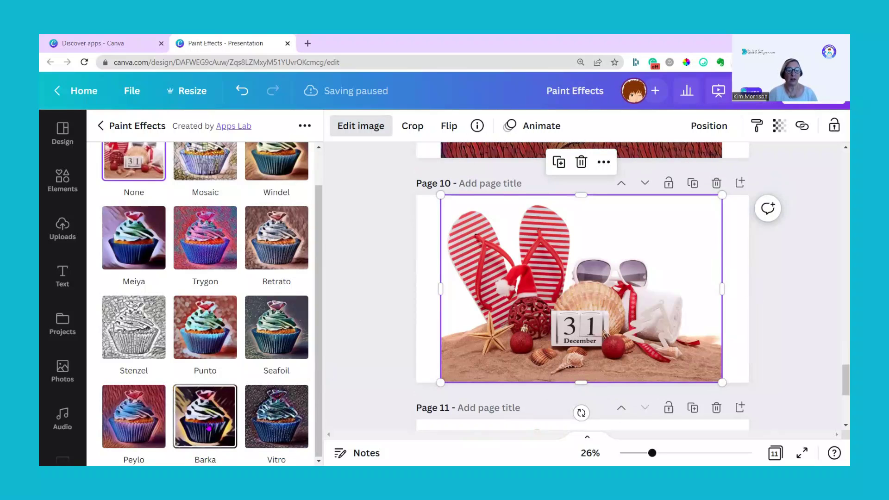
{"action": "left_click", "coordinate": [209, 428]}
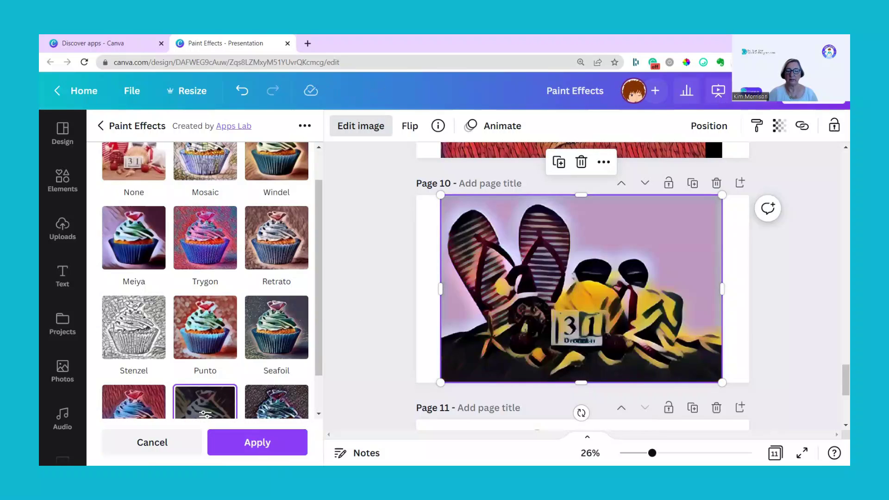
{"action": "left_click", "coordinate": [252, 447]}
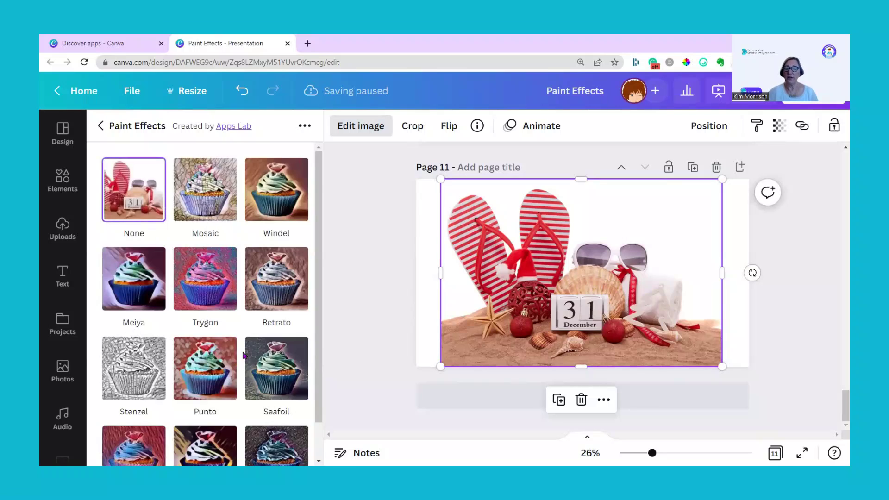
Apply Vitro to the Page 11 photo and deselect it.
{"action": "scroll", "coordinate": [246, 364], "scroll_direction": "down", "scroll_amount": 1}
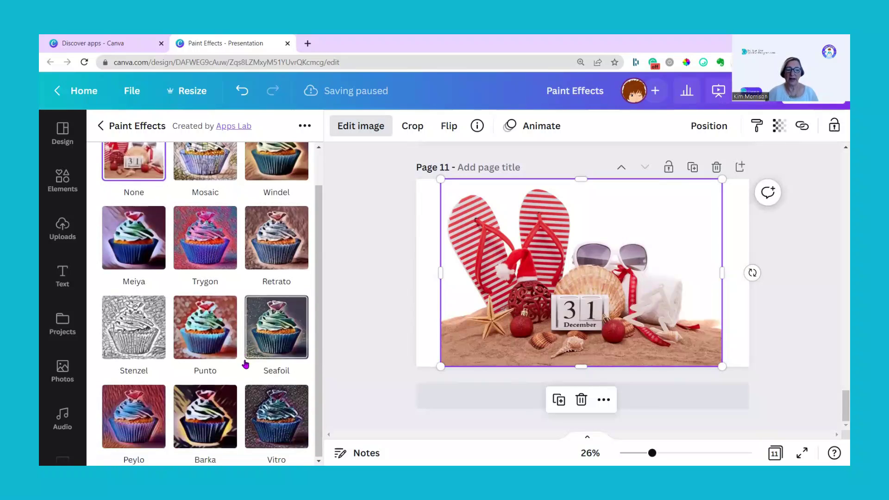
{"action": "left_click", "coordinate": [279, 418]}
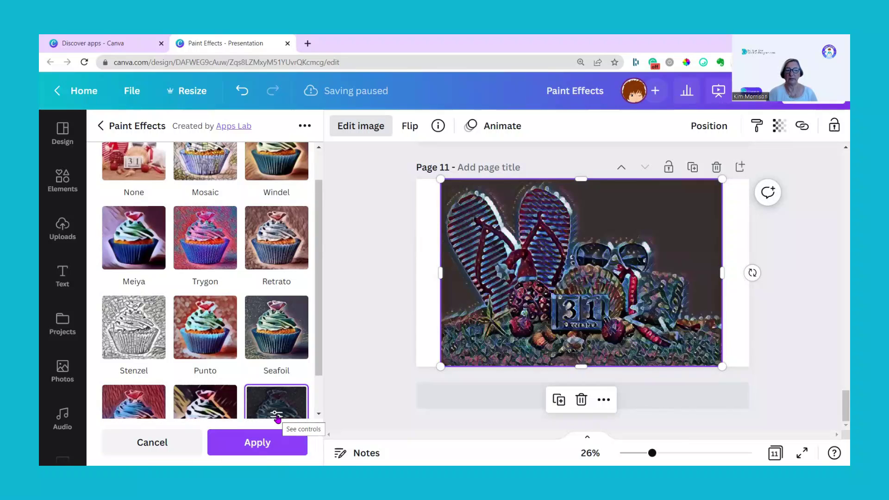
{"action": "left_click", "coordinate": [719, 415]}
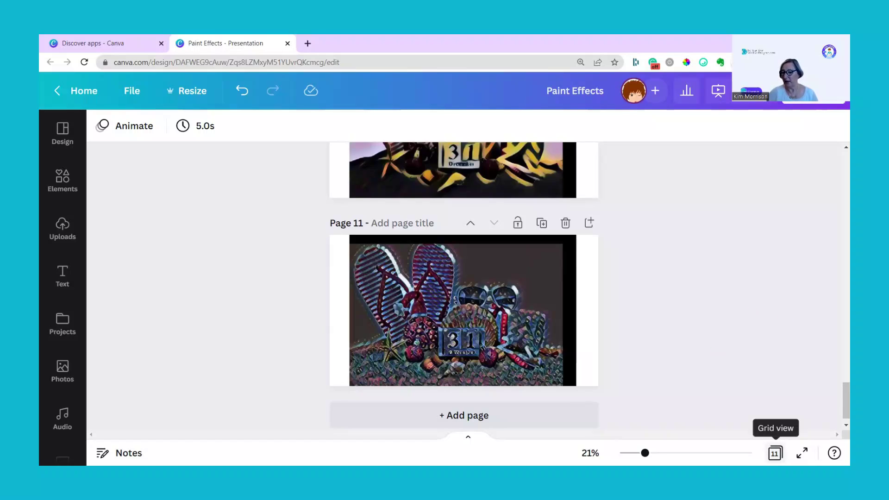
Switch to grid view to see all 11 beach-photo pages with their different paint effects.
{"action": "left_click", "coordinate": [775, 453]}
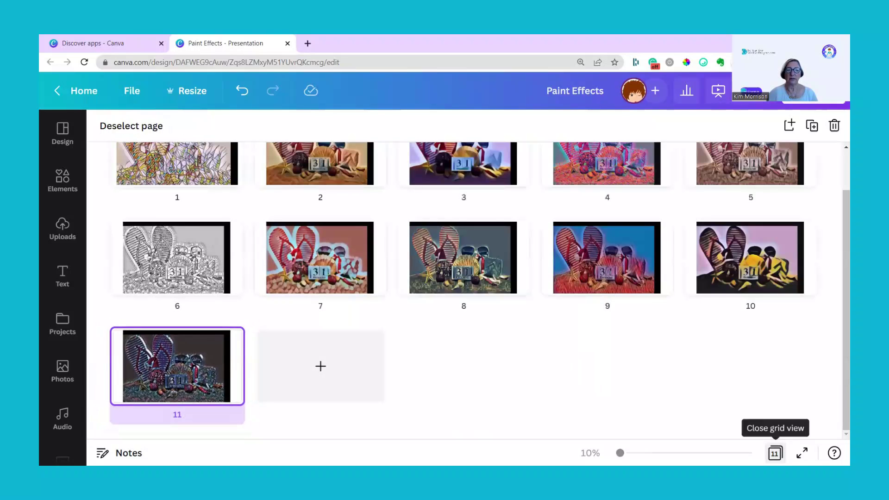
{"action": "scroll", "coordinate": [738, 408], "scroll_direction": "up", "scroll_amount": 1}
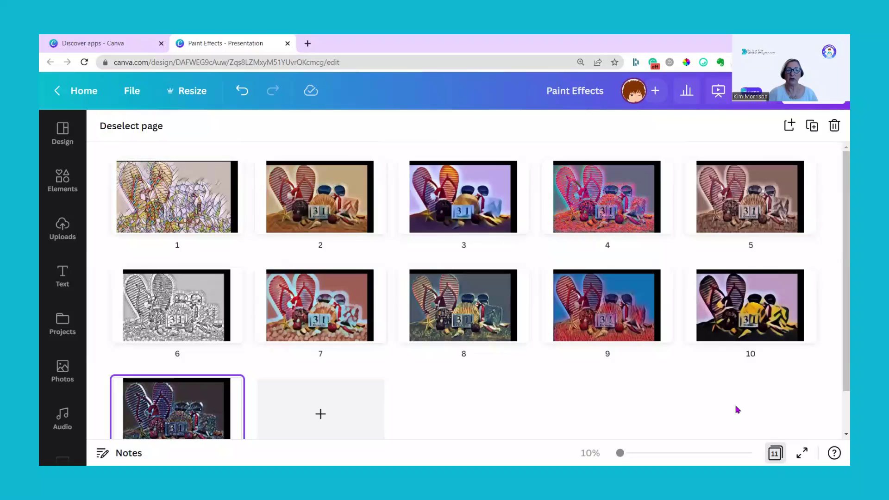